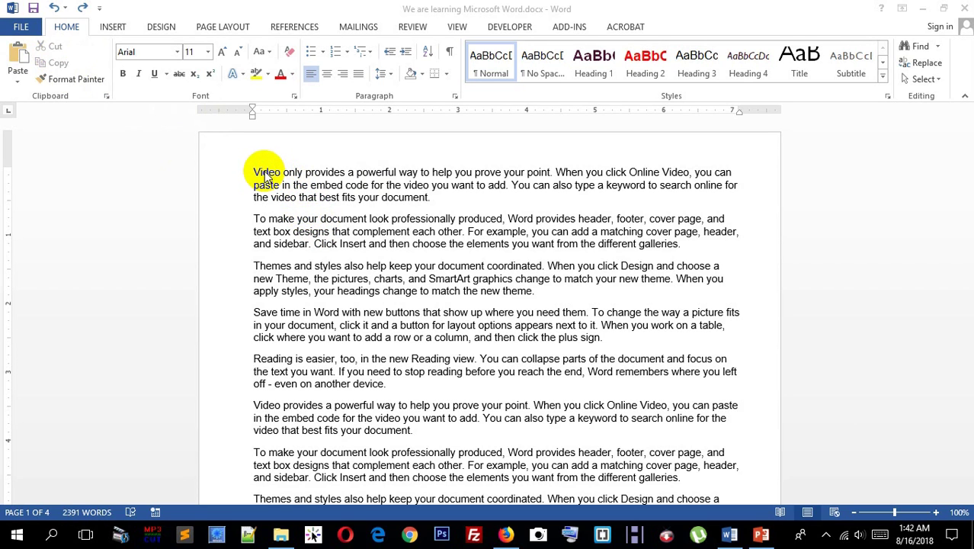
Copy 'Video only provides a powerful' and paste it as a new paragraph after 'document.'
{"action": "left_click_drag", "start_coordinate": [254, 174], "coordinate": [398, 173]}
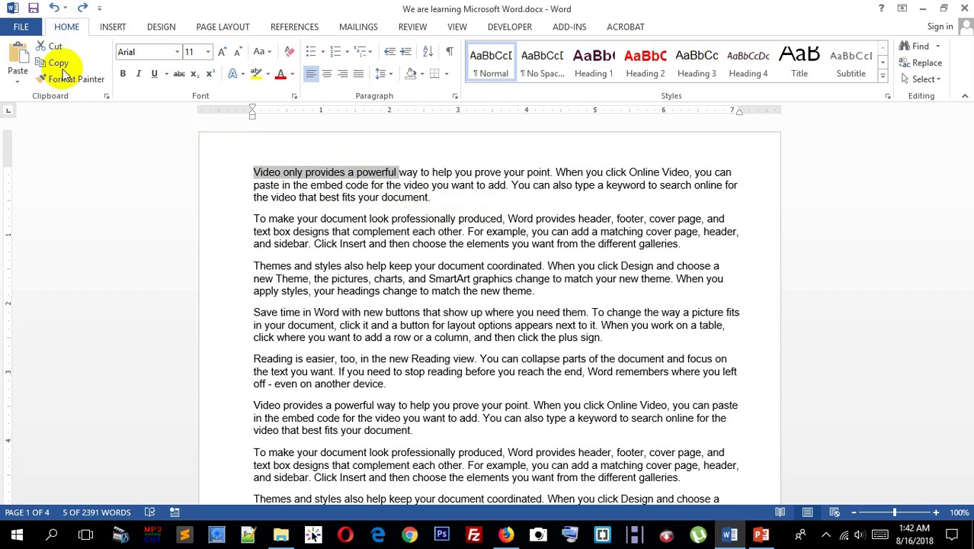
{"action": "left_click", "coordinate": [61, 67]}
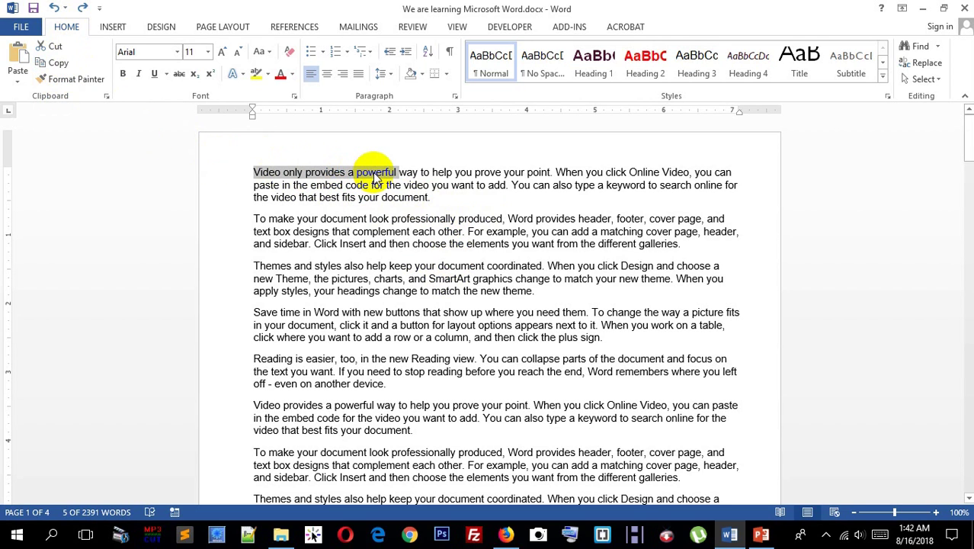
{"action": "left_click", "coordinate": [439, 201]}
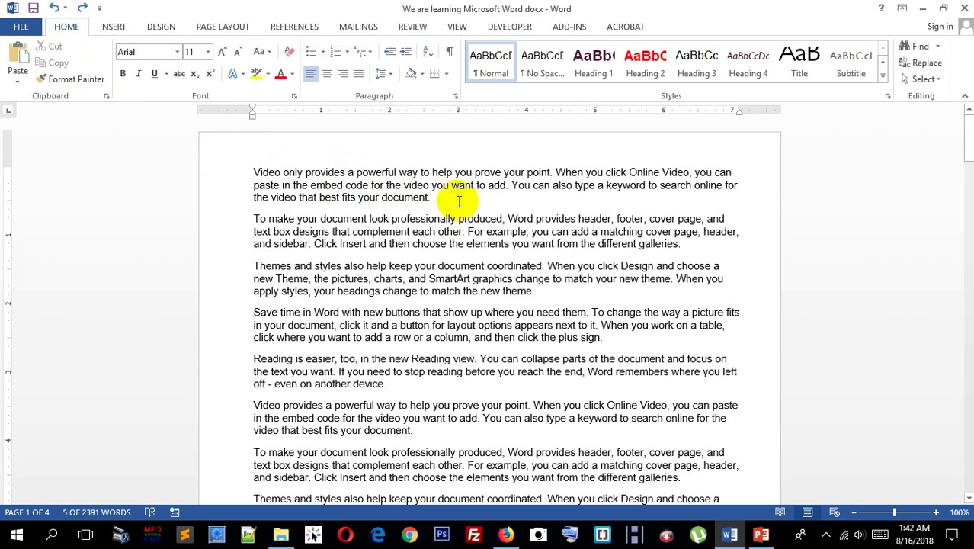
{"action": "key", "text": "Return"}
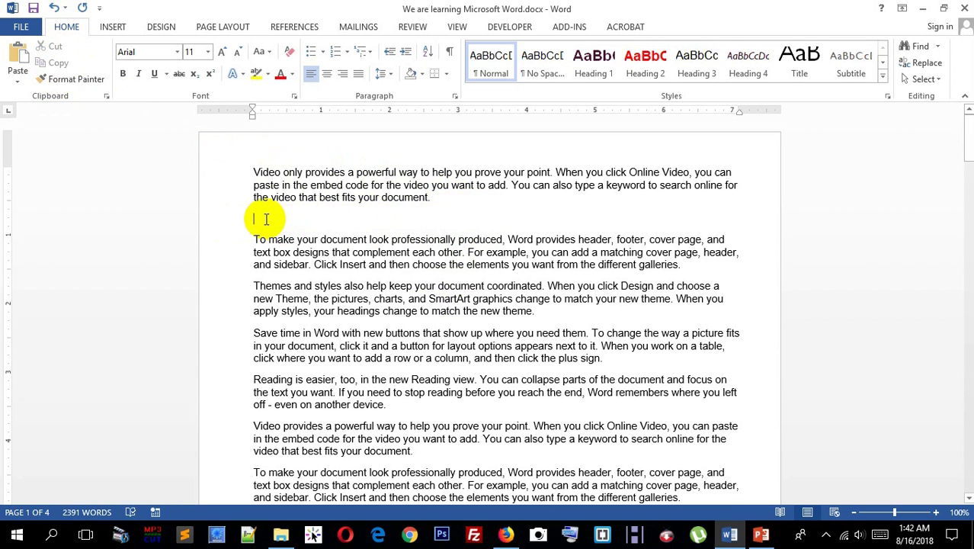
{"action": "left_click", "coordinate": [17, 58]}
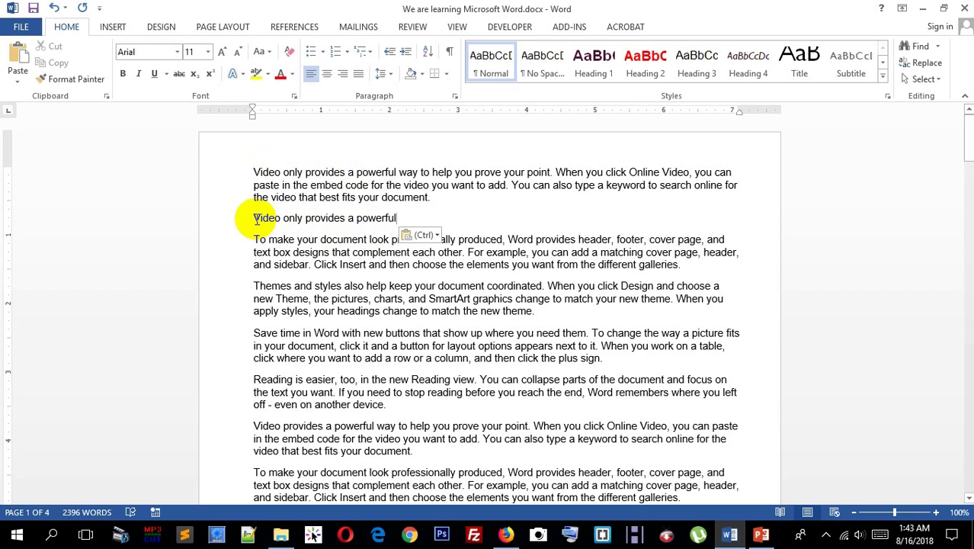
Select the pasted line and move the insertion point to its end
{"action": "left_click_drag", "start_coordinate": [254, 218], "coordinate": [396, 218]}
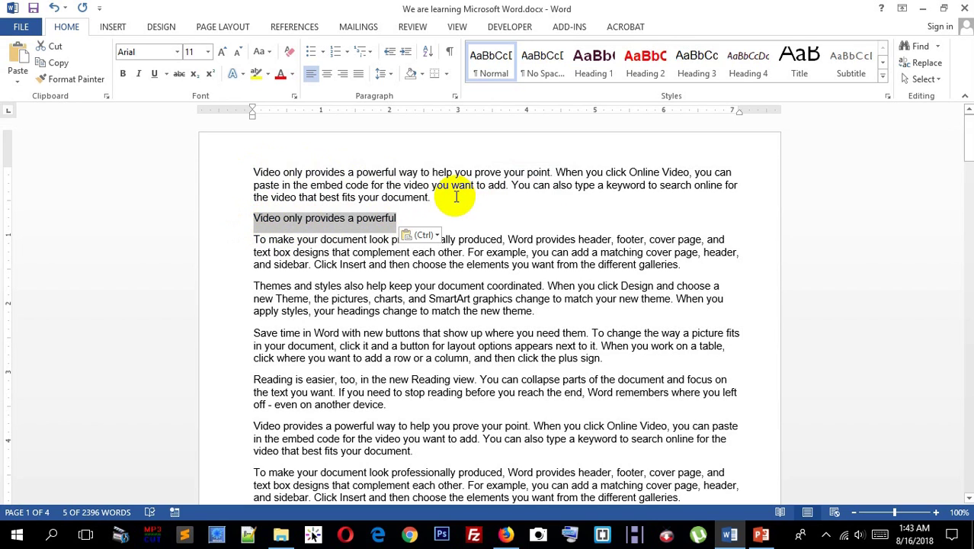
{"action": "left_click", "coordinate": [456, 197]}
{"action": "key", "text": "Down"}
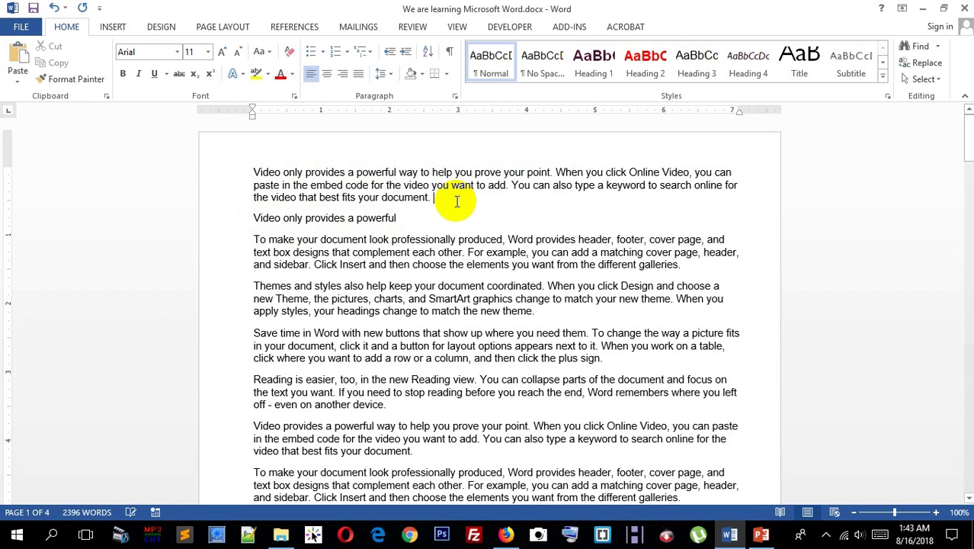
Cut the pasted line and paste it right after 'document.' in the first paragraph
{"action": "left_click", "coordinate": [237, 218]}
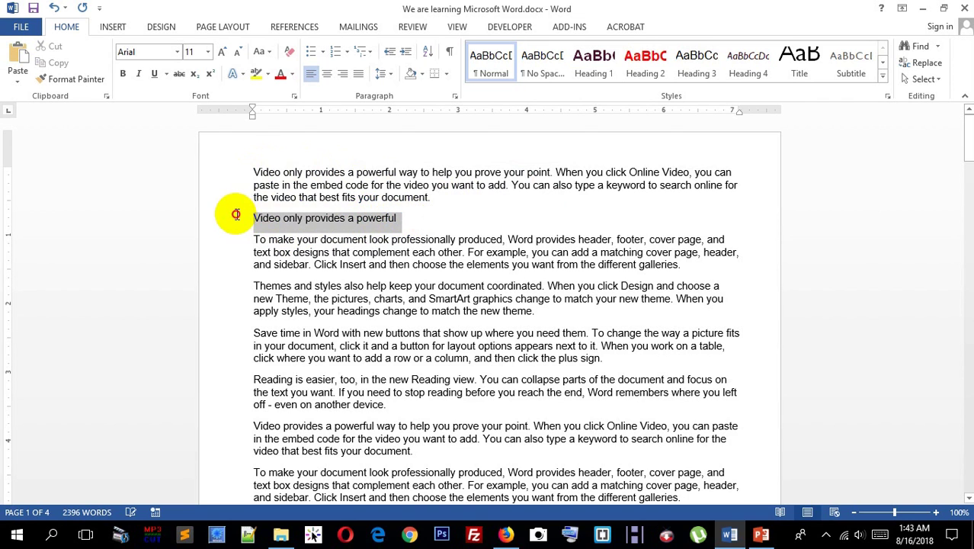
{"action": "left_click", "coordinate": [47, 47]}
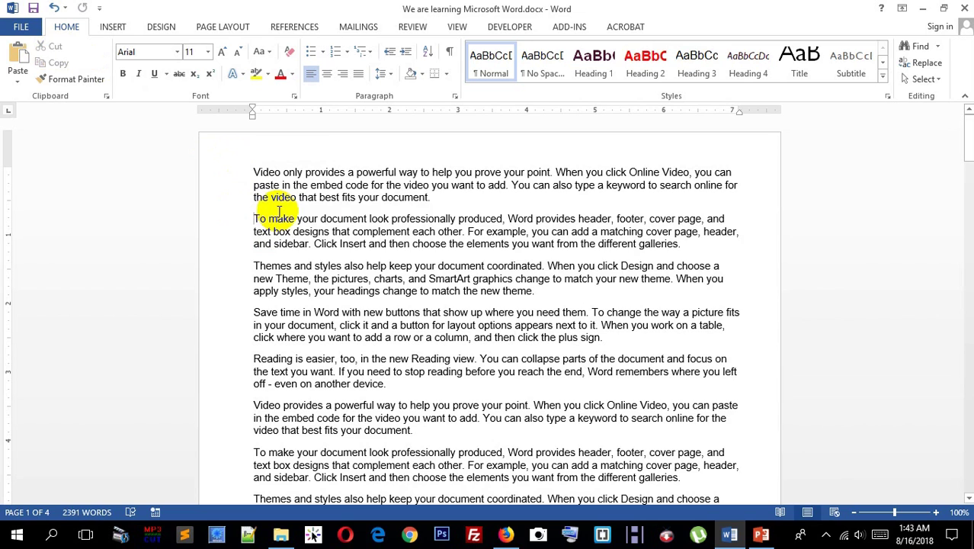
{"action": "left_click", "coordinate": [451, 195]}
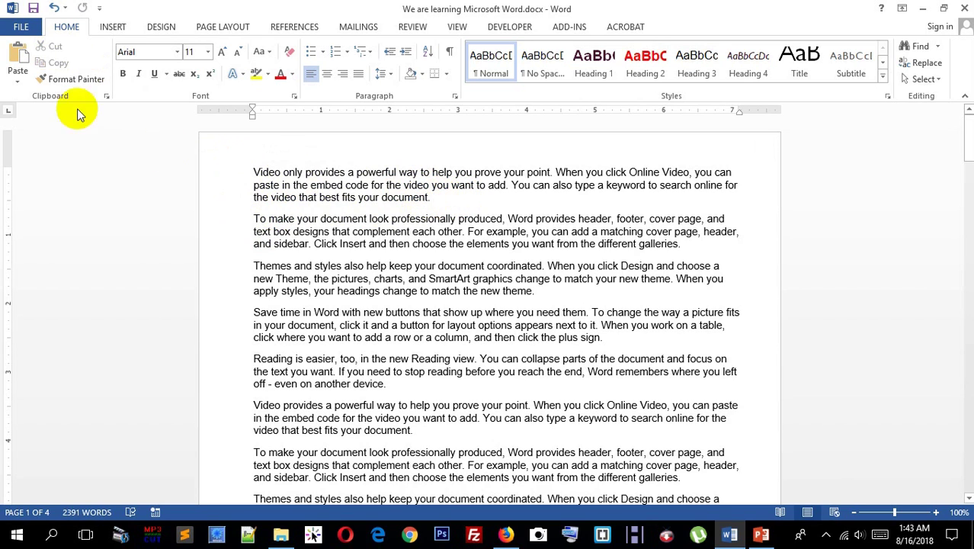
{"action": "left_click", "coordinate": [17, 57]}
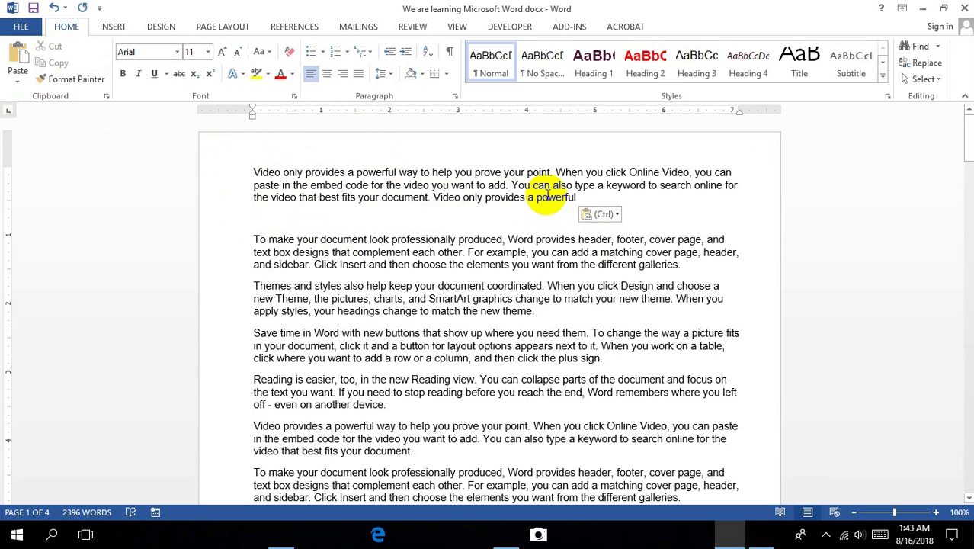
{"action": "left_click", "coordinate": [364, 185]}
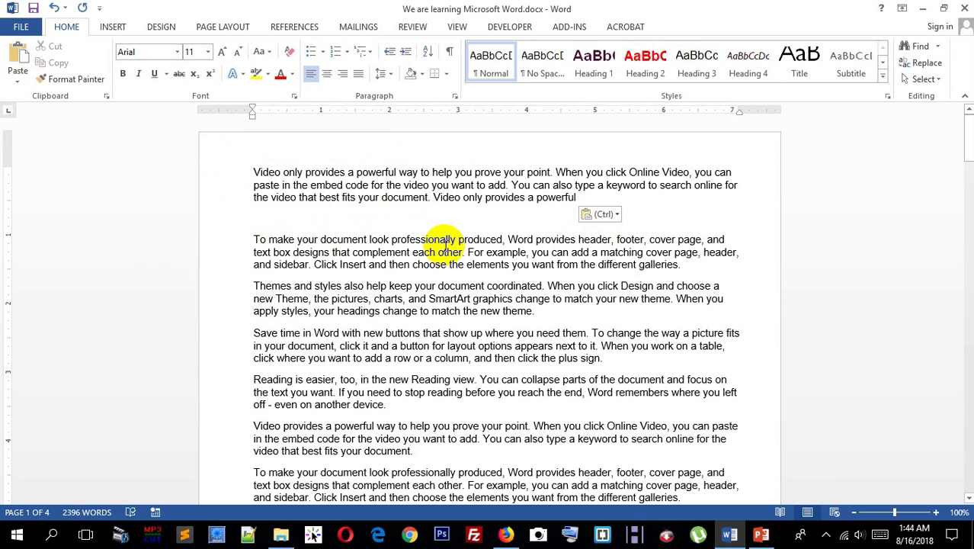
Make the appended 'Video only provides a powerful' phrase bold, underlined and red
{"action": "left_click_drag", "start_coordinate": [433, 198], "coordinate": [588, 199]}
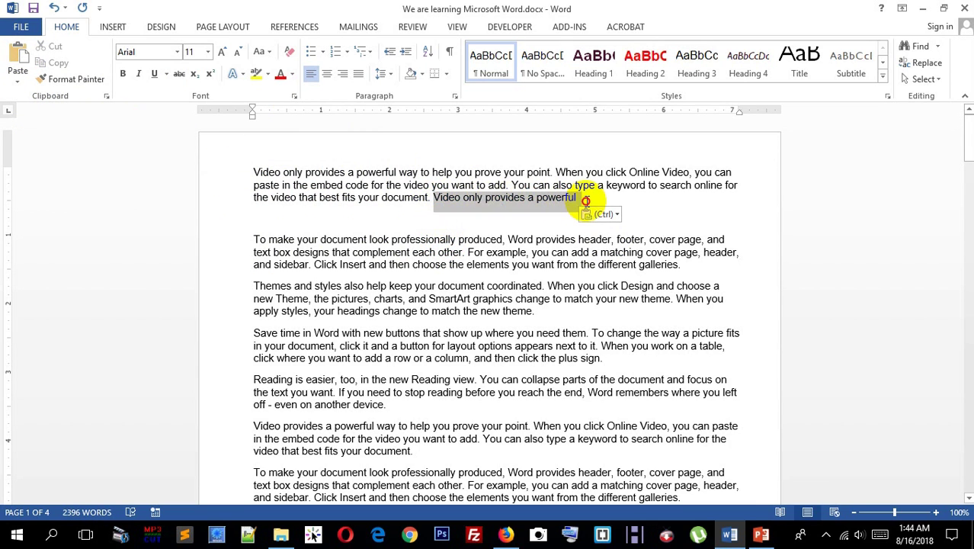
{"action": "left_click", "coordinate": [123, 73]}
{"action": "left_click", "coordinate": [154, 73]}
{"action": "left_click", "coordinate": [280, 74]}
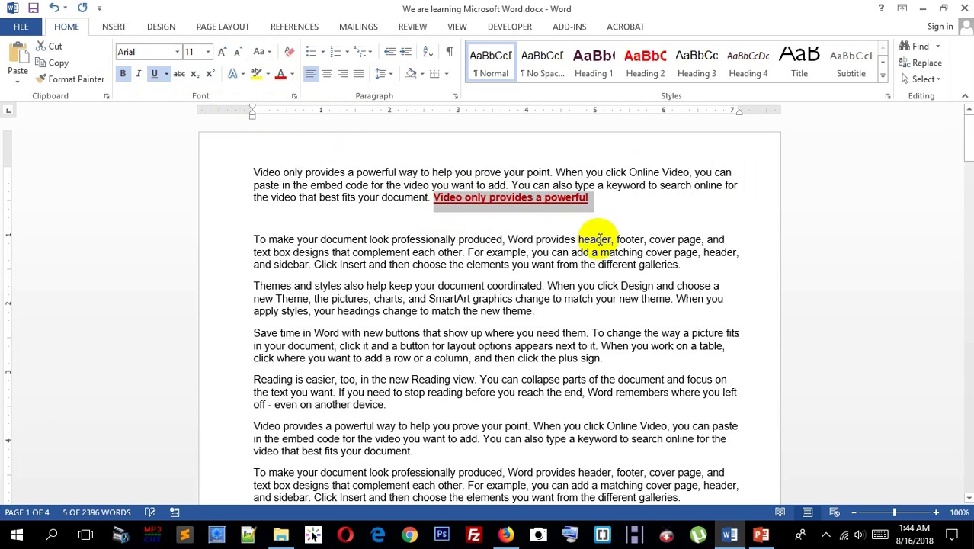
{"action": "left_click", "coordinate": [531, 265]}
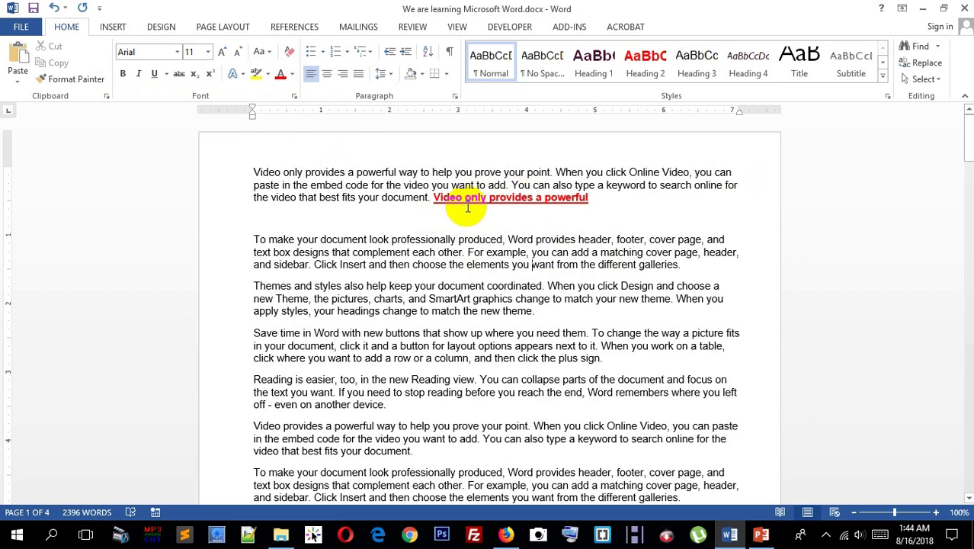
Copy the red phrase's formatting onto the empty line with Format Painter
{"action": "left_click_drag", "start_coordinate": [589, 198], "coordinate": [433, 198]}
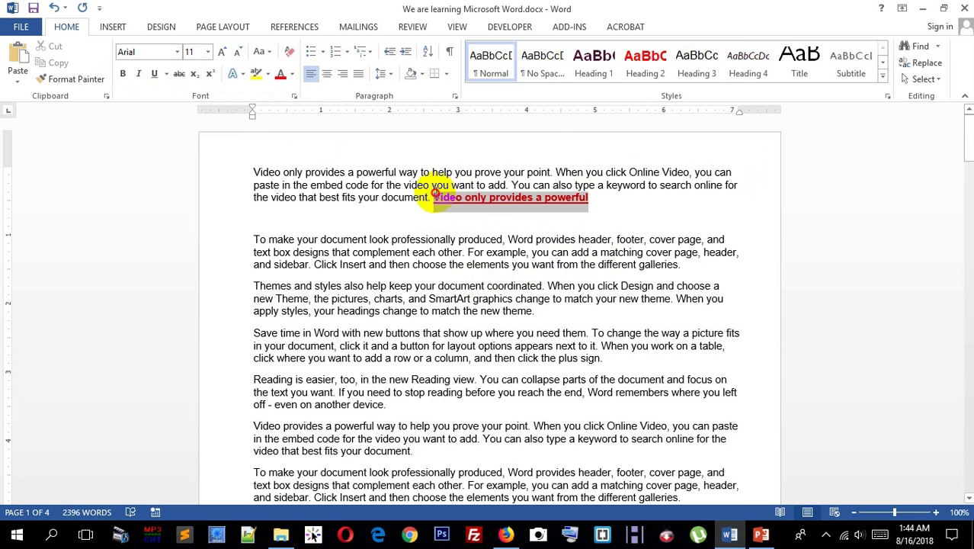
{"action": "left_click", "coordinate": [65, 80]}
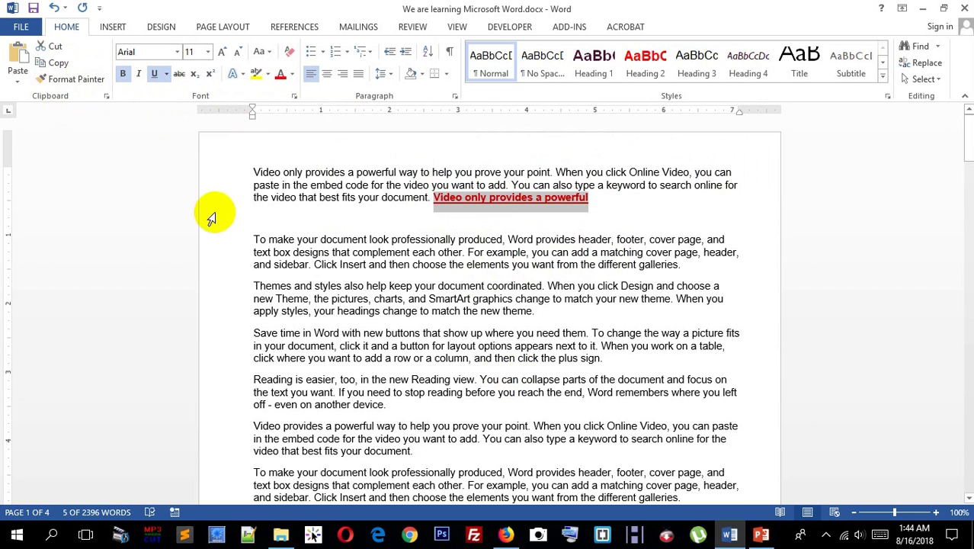
{"action": "left_click", "coordinate": [255, 224]}
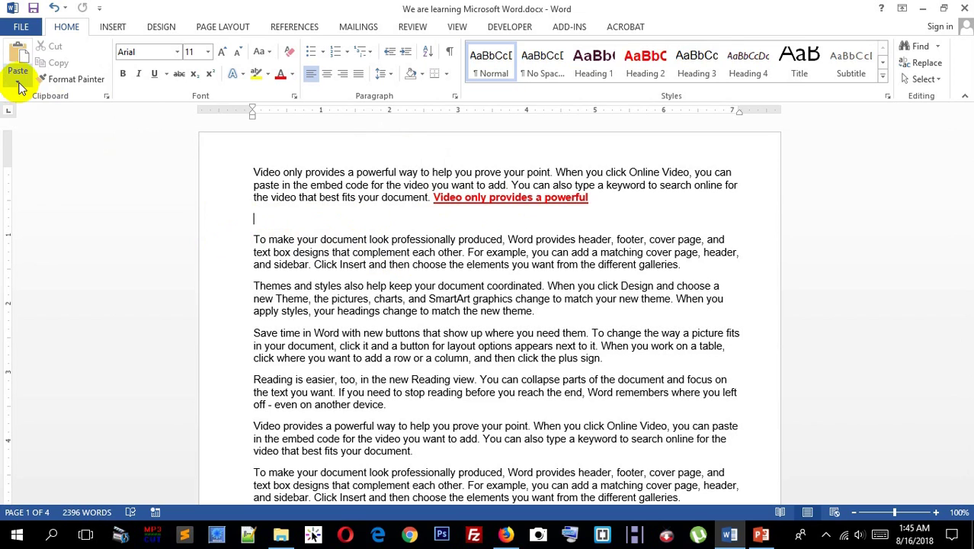
Paste 'Video only provides a powerful' on the empty line using Keep Text Only
{"action": "left_click", "coordinate": [19, 84]}
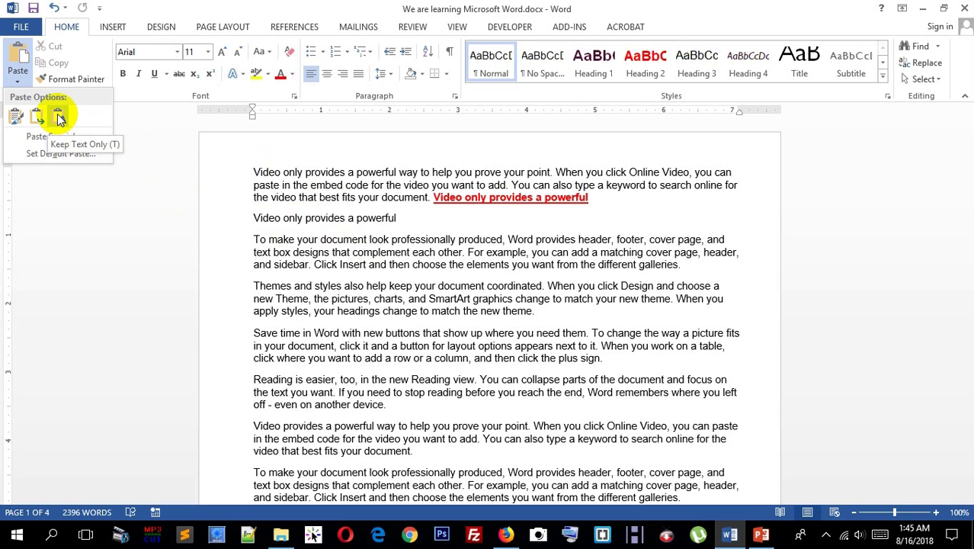
{"action": "left_click", "coordinate": [61, 119]}
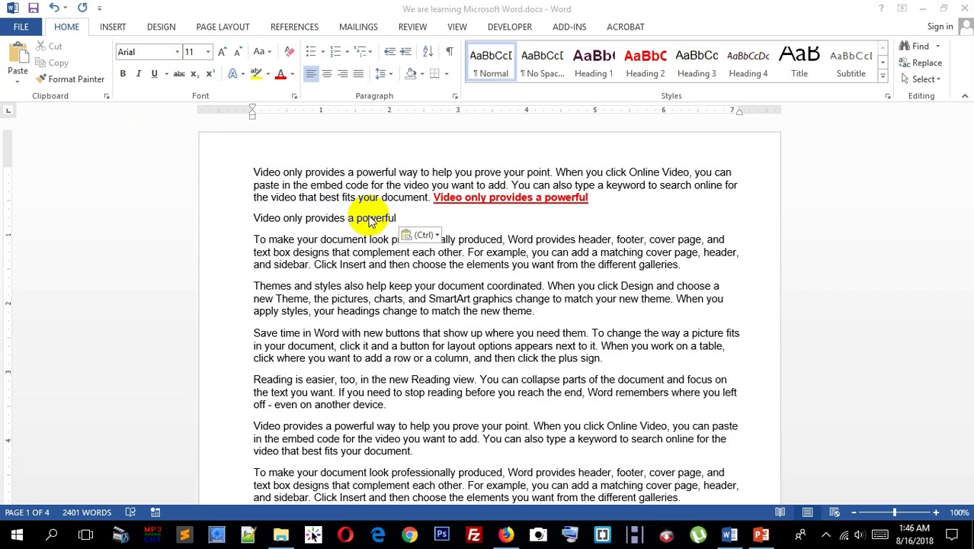
Copy the plain 'Video only provides a powerful' line and paste it onto a new paragraph below
{"action": "left_click_drag", "start_coordinate": [406, 218], "coordinate": [251, 220]}
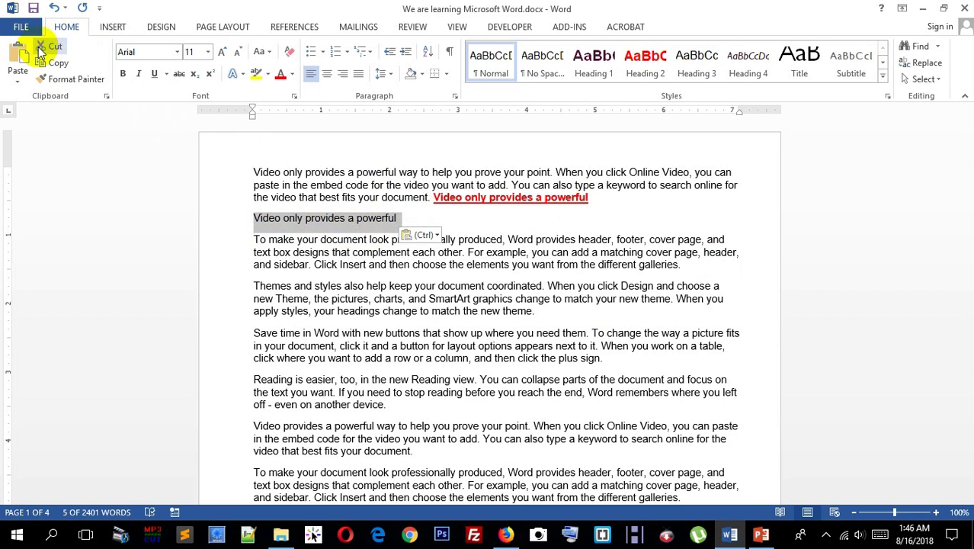
{"action": "left_click", "coordinate": [52, 69]}
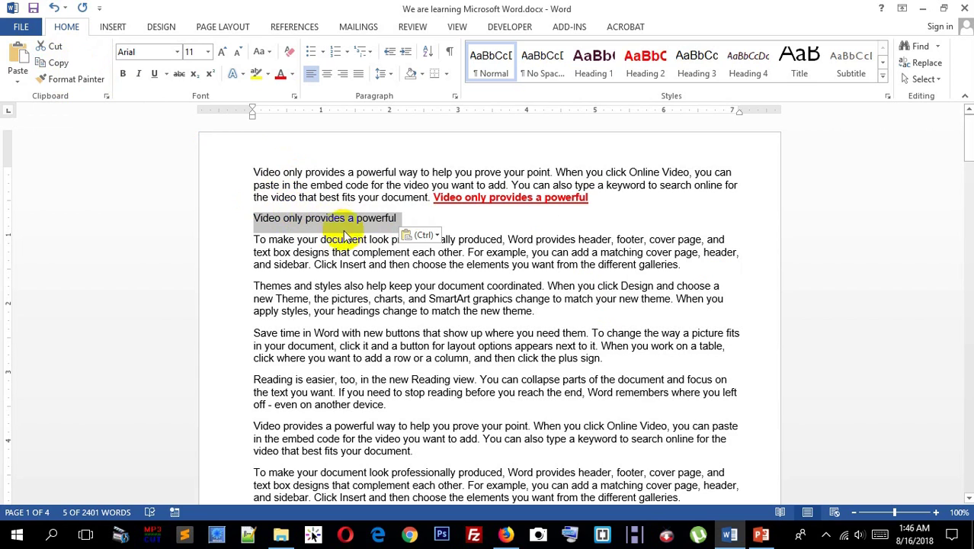
{"action": "key", "text": "ctrl+c"}
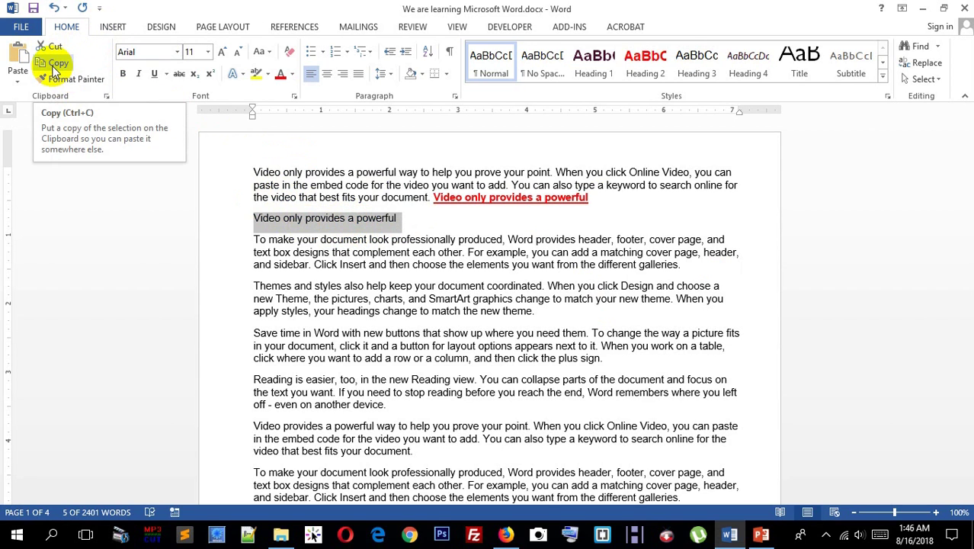
{"action": "left_click", "coordinate": [414, 221]}
{"action": "key", "text": "Return"}
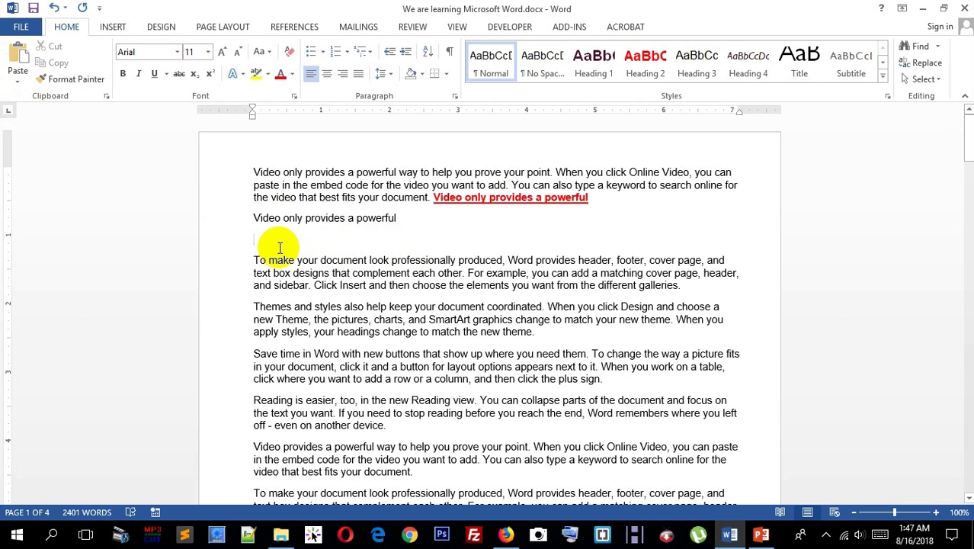
{"action": "key", "text": "ctrl+v"}
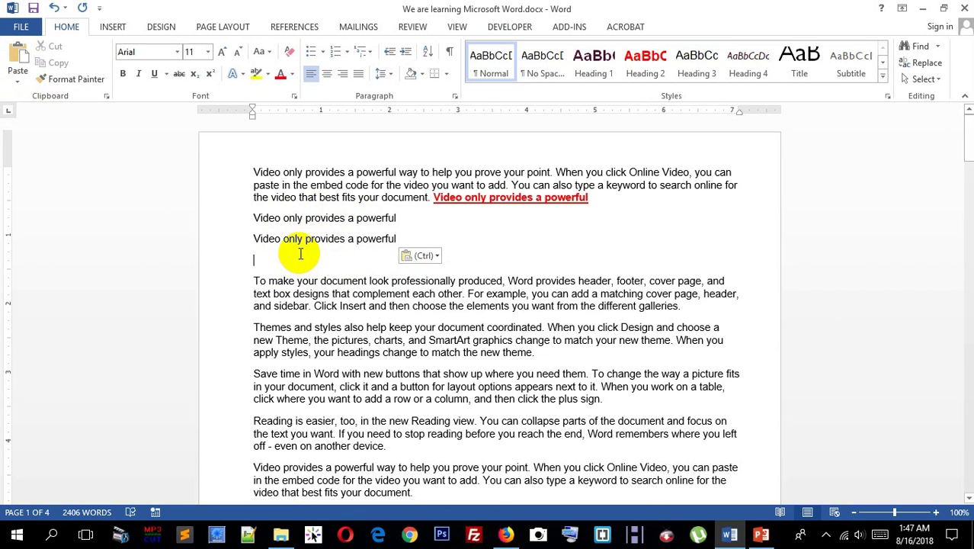
{"action": "left_click", "coordinate": [325, 218]}
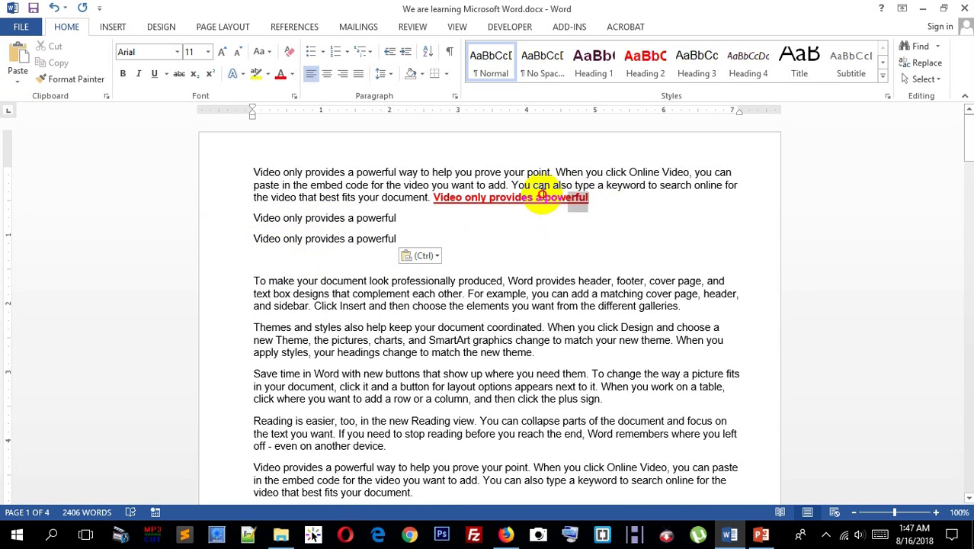
{"action": "left_click_drag", "start_coordinate": [588, 197], "coordinate": [440, 200]}
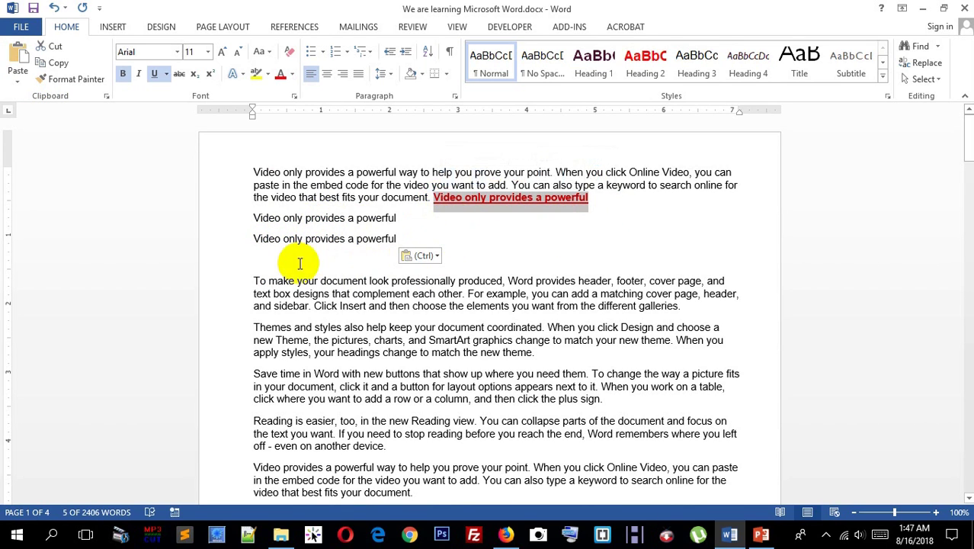
{"action": "key", "text": "ctrl+x"}
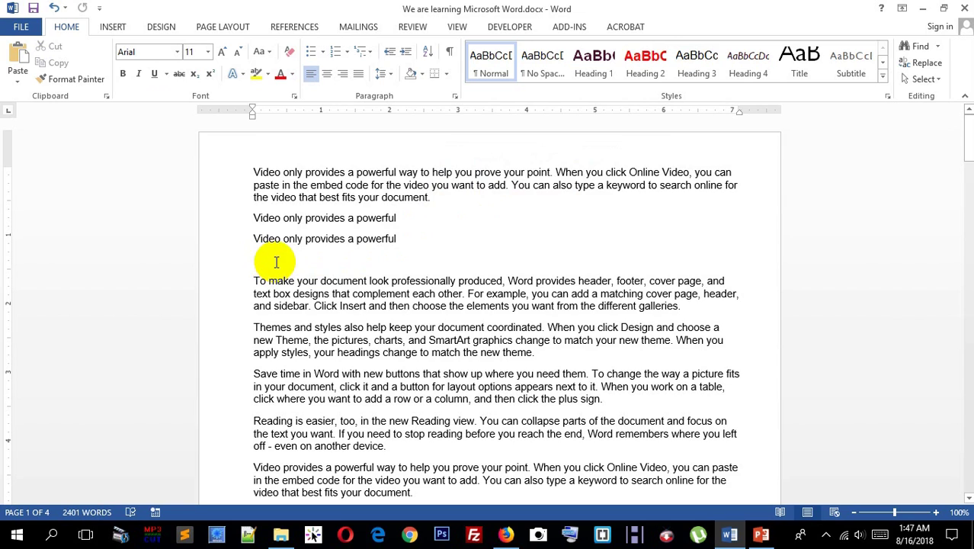
{"action": "key", "text": "ctrl+v"}
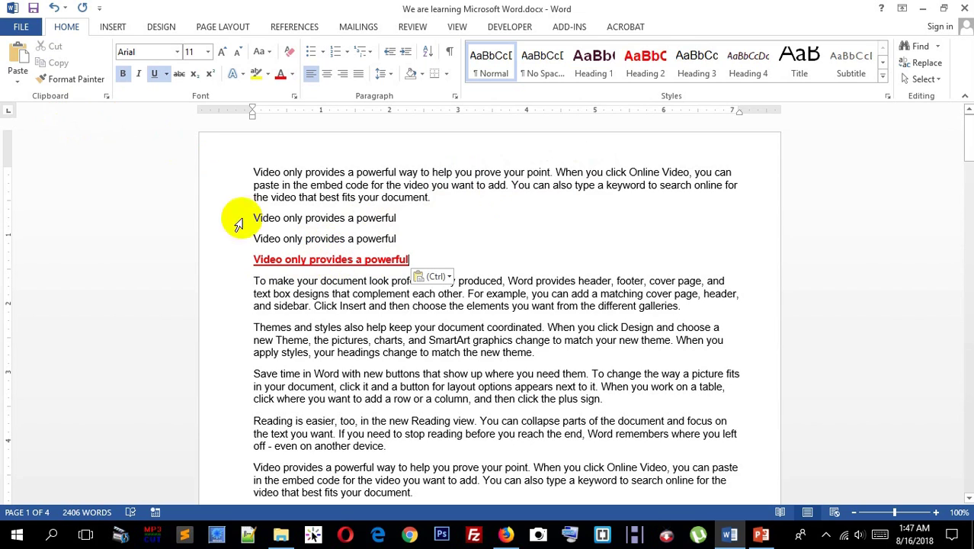
{"action": "left_click", "coordinate": [60, 81]}
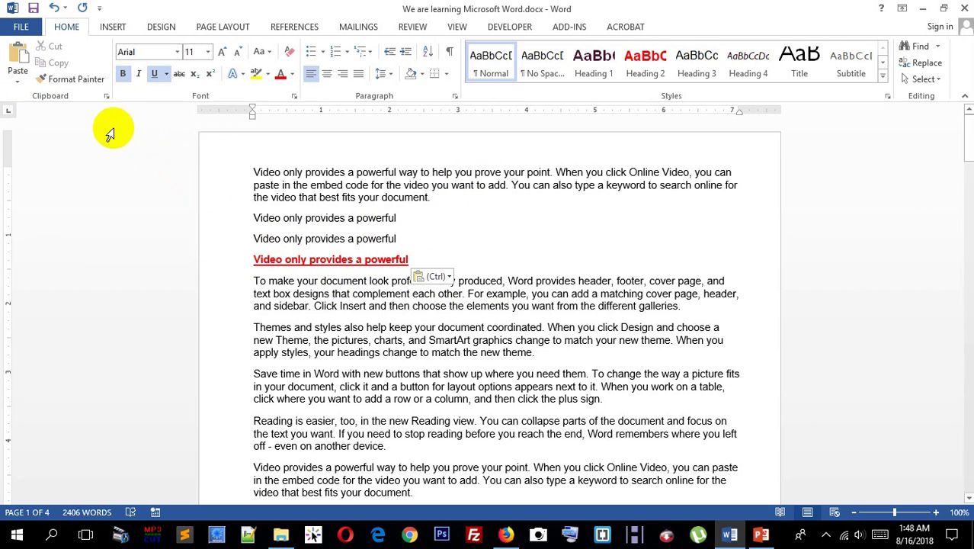
{"action": "left_click_drag", "start_coordinate": [254, 259], "coordinate": [408, 259]}
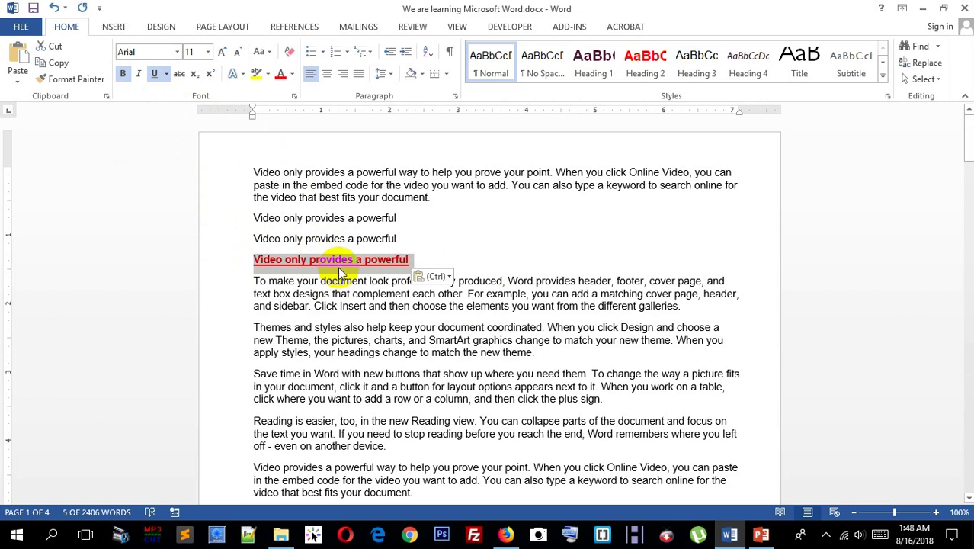
{"action": "left_click", "coordinate": [308, 352]}
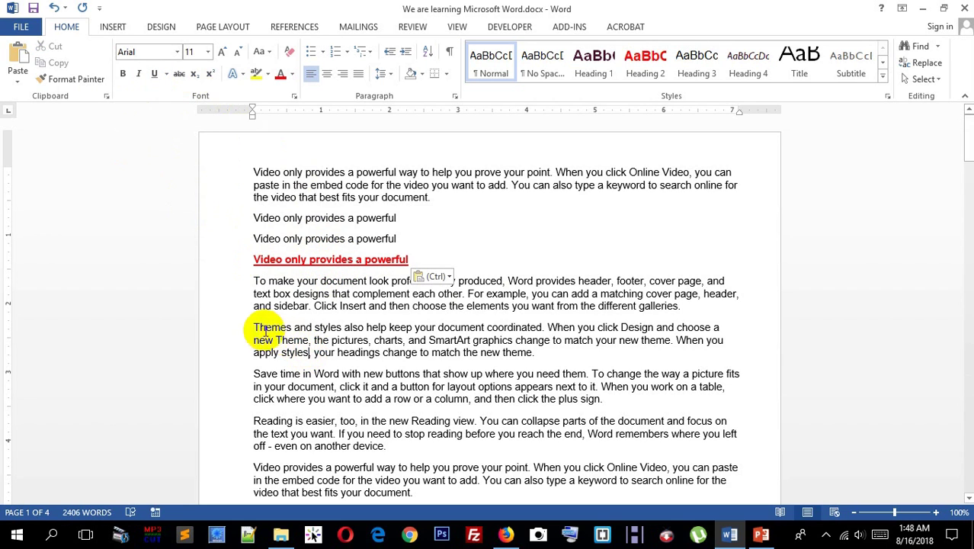
{"action": "mouse_move", "coordinate": [258, 326]}
{"action": "left_mouse_down"}
{"action": "mouse_move", "coordinate": [554, 343]}
{"action": "mouse_move", "coordinate": [554, 353]}
{"action": "left_mouse_up"}
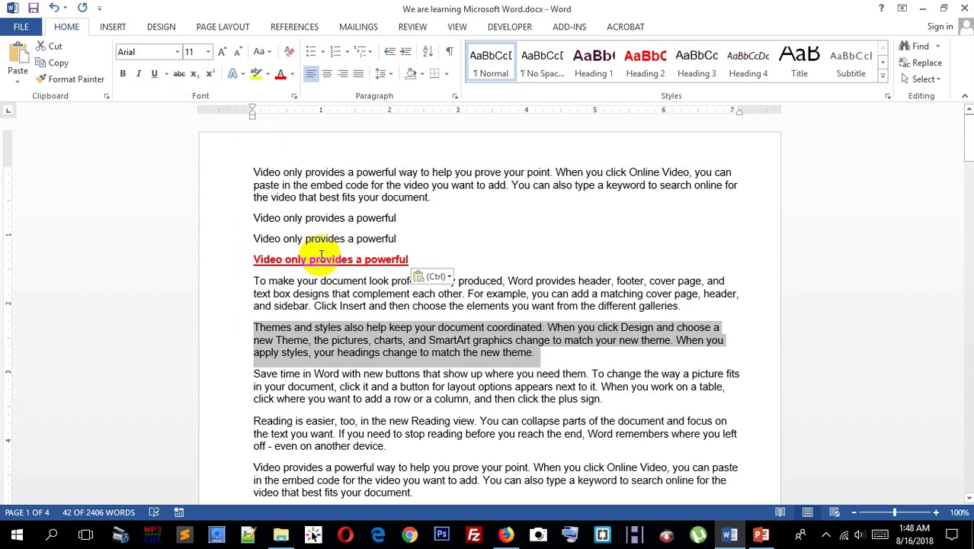
{"action": "left_click", "coordinate": [383, 327]}
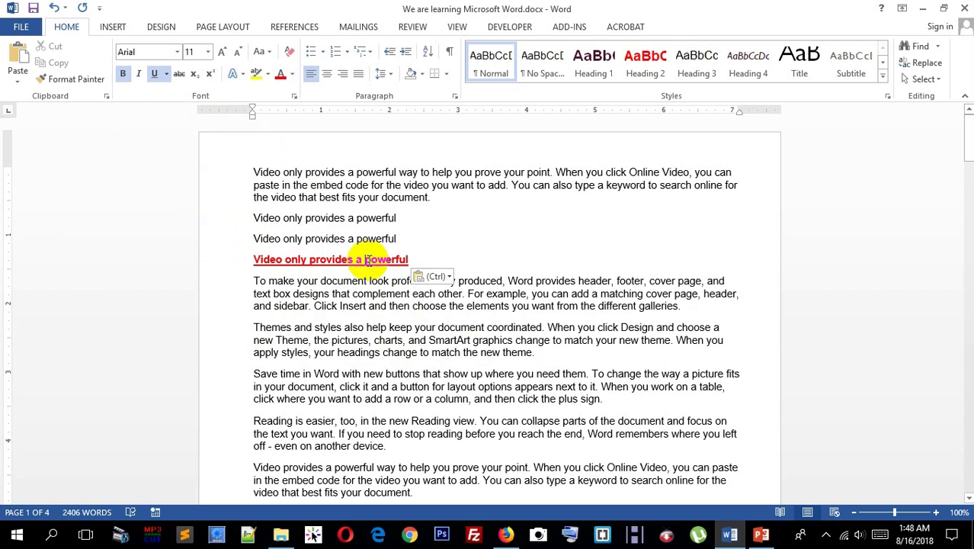
{"action": "left_click_drag", "start_coordinate": [411, 260], "coordinate": [255, 260]}
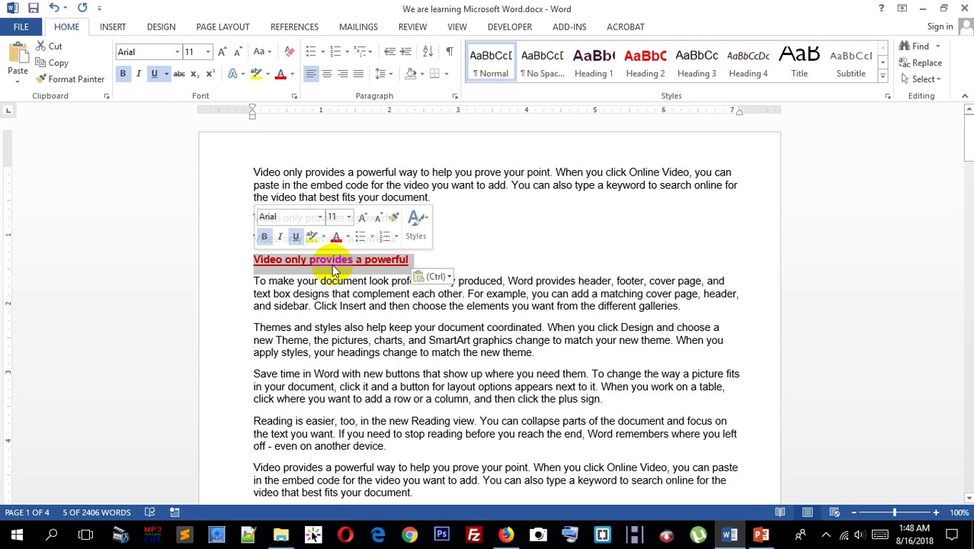
Format Painter the red line's bold, underlined red style onto the 'Themes and styles' paragraph
{"action": "left_click", "coordinate": [76, 78]}
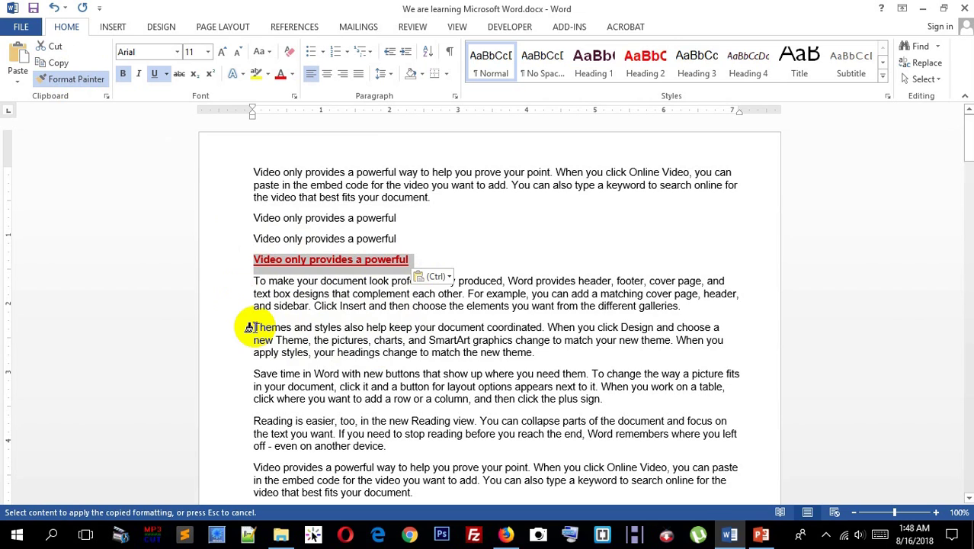
{"action": "mouse_move", "coordinate": [249, 327]}
{"action": "left_mouse_down"}
{"action": "mouse_move", "coordinate": [540, 332]}
{"action": "mouse_move", "coordinate": [539, 351]}
{"action": "left_mouse_up"}
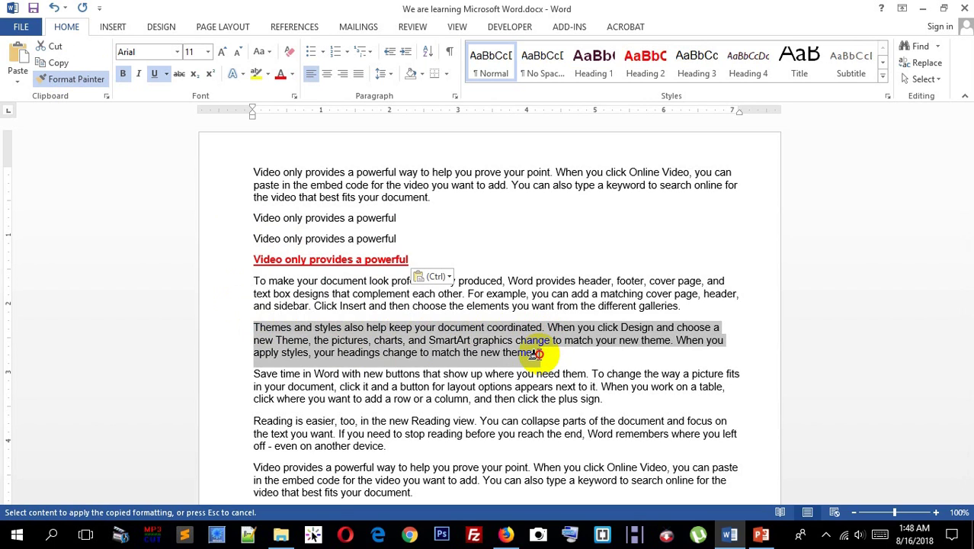
{"action": "left_click_drag", "start_coordinate": [538, 353], "coordinate": [538, 352]}
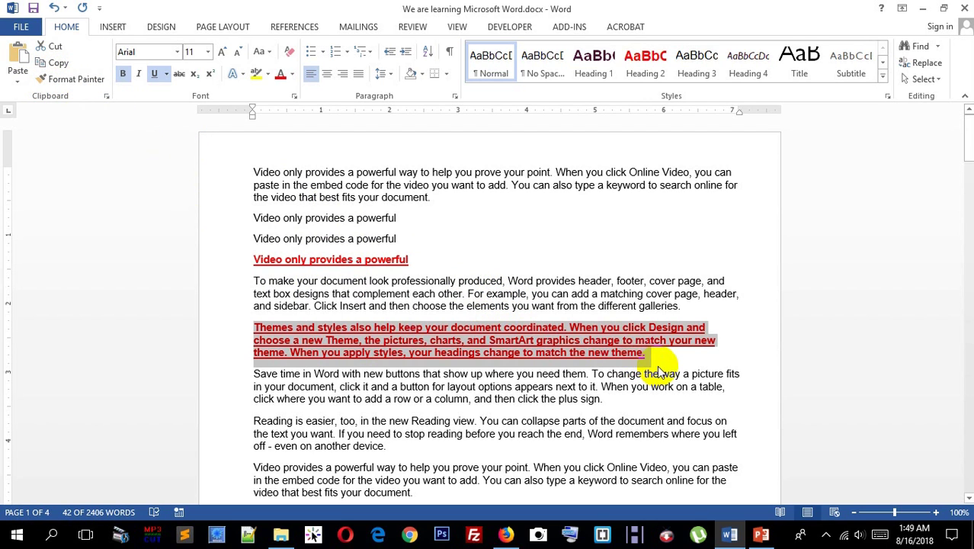
{"action": "left_click", "coordinate": [522, 376]}
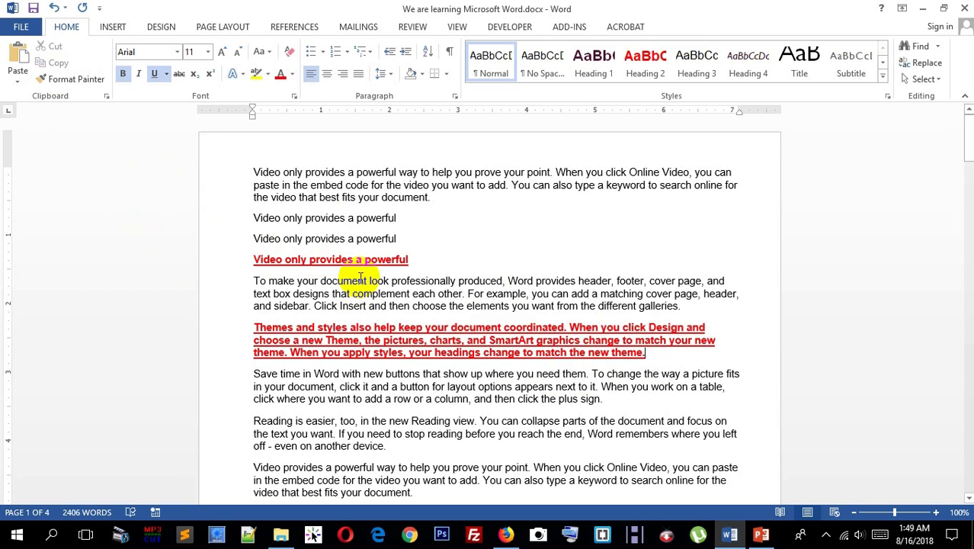
Copy the red line's formatting with Ctrl+Shift+C and apply it to 'Reading is easier' with Ctrl+Shift+V
{"action": "left_click_drag", "start_coordinate": [410, 260], "coordinate": [252, 259]}
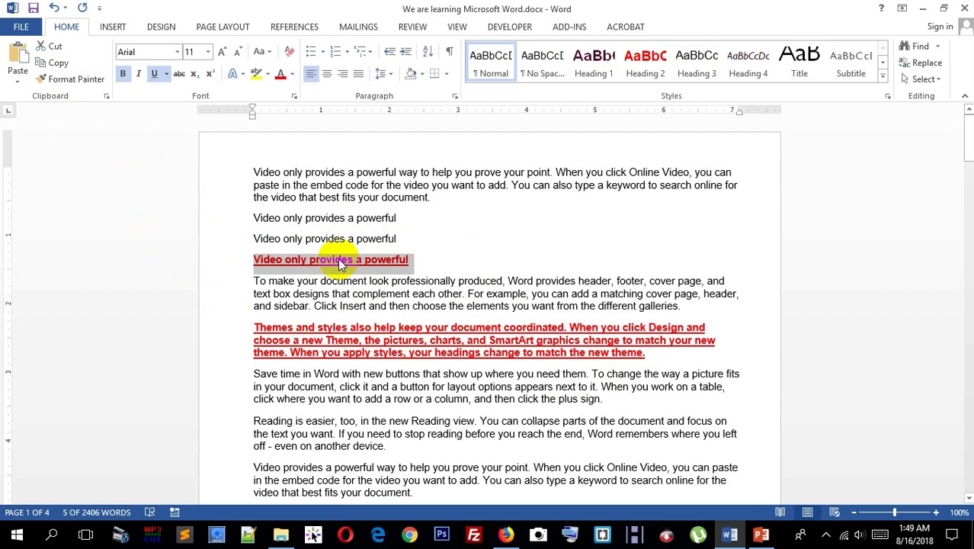
{"action": "key", "text": "ctrl+shift+c"}
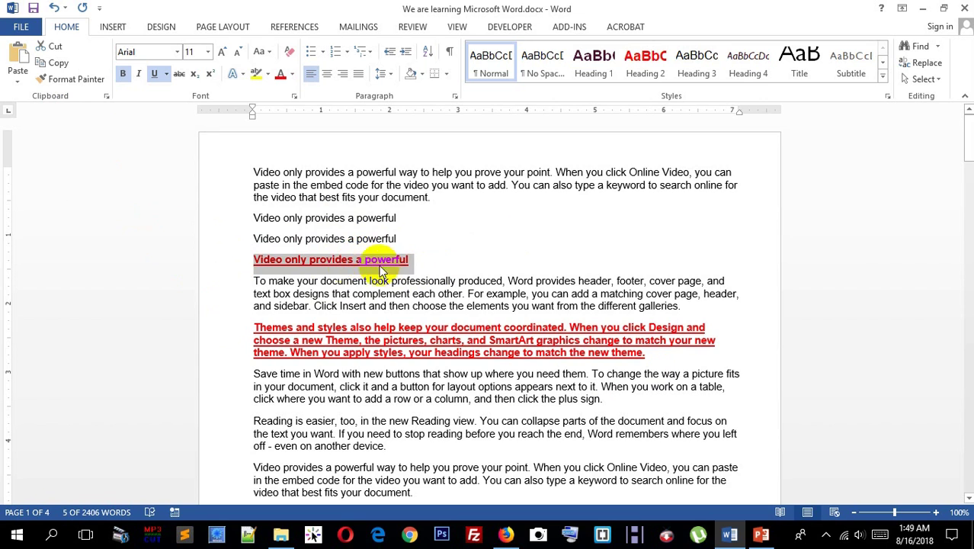
{"action": "scroll", "coordinate": [438, 285], "scroll_direction": "down", "scroll_amount": 2}
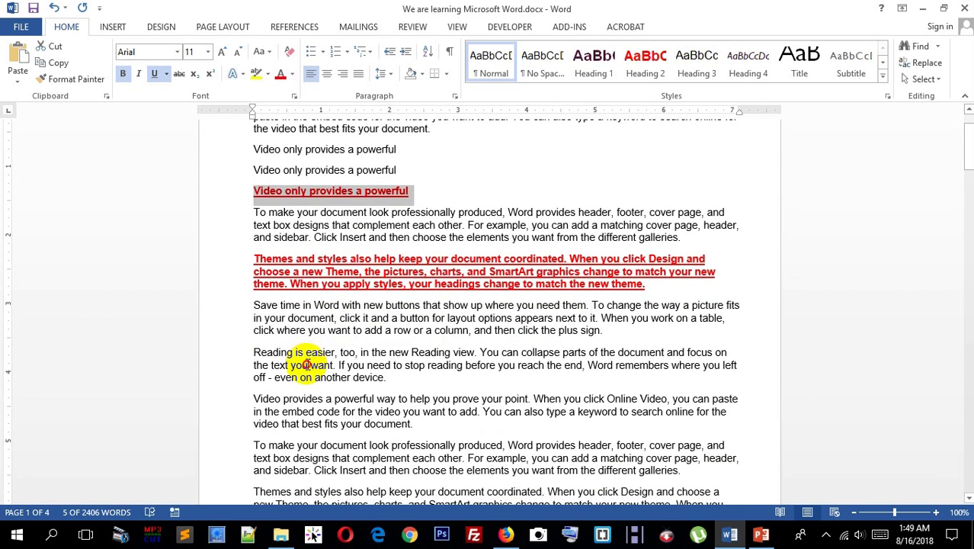
{"action": "left_click", "coordinate": [308, 365]}
{"action": "left_click_drag", "start_coordinate": [255, 352], "coordinate": [389, 385]}
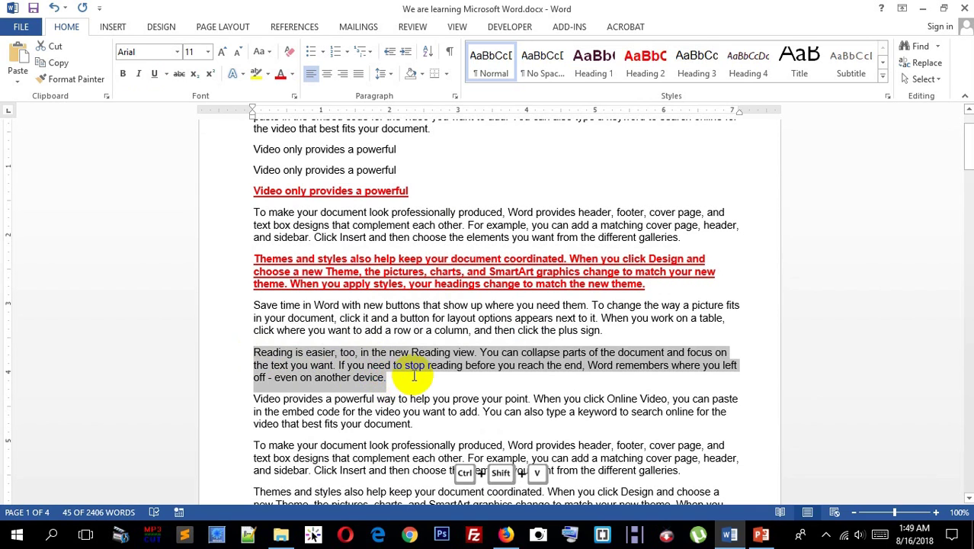
{"action": "key", "text": "ctrl+shift+v"}
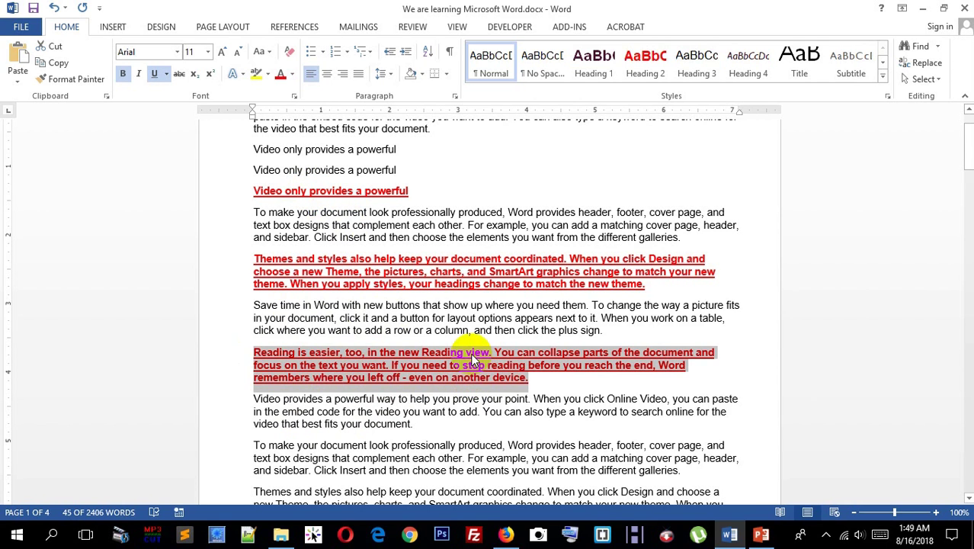
{"action": "scroll", "coordinate": [473, 359], "scroll_direction": "up", "scroll_amount": 1}
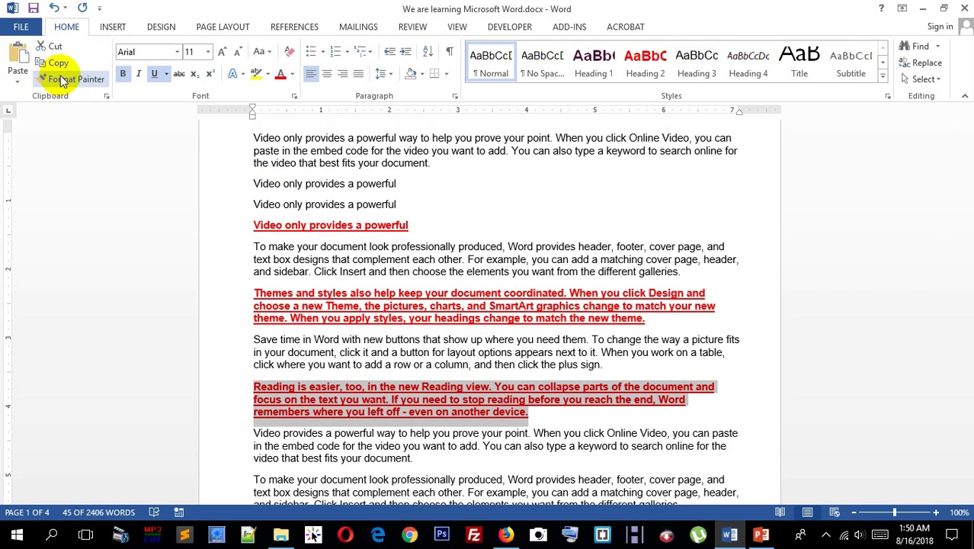
Open the Clipboard pane and copy 'When you click Online', 'Word provides header' and 'Save time in Word with'
{"action": "left_click", "coordinate": [106, 96]}
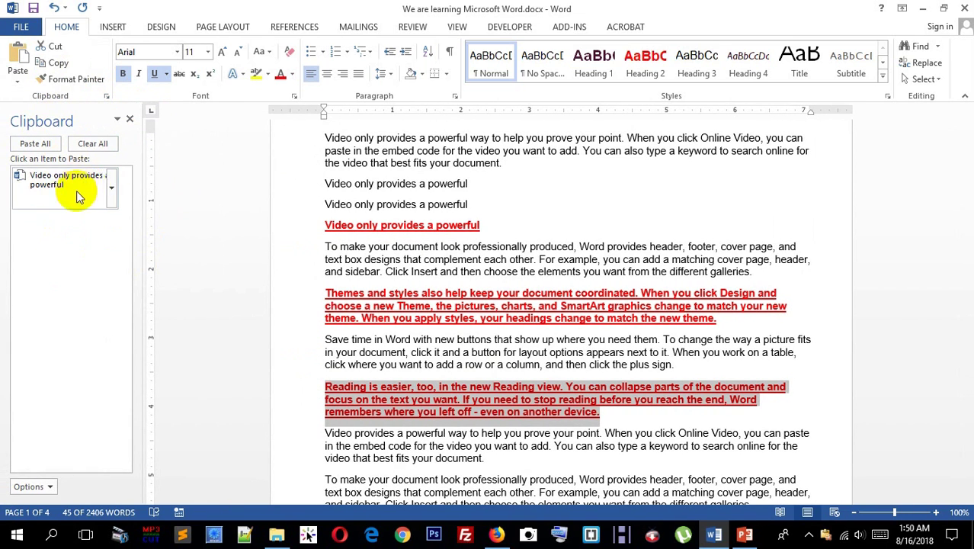
{"action": "scroll", "coordinate": [497, 220], "scroll_direction": "up", "scroll_amount": 1}
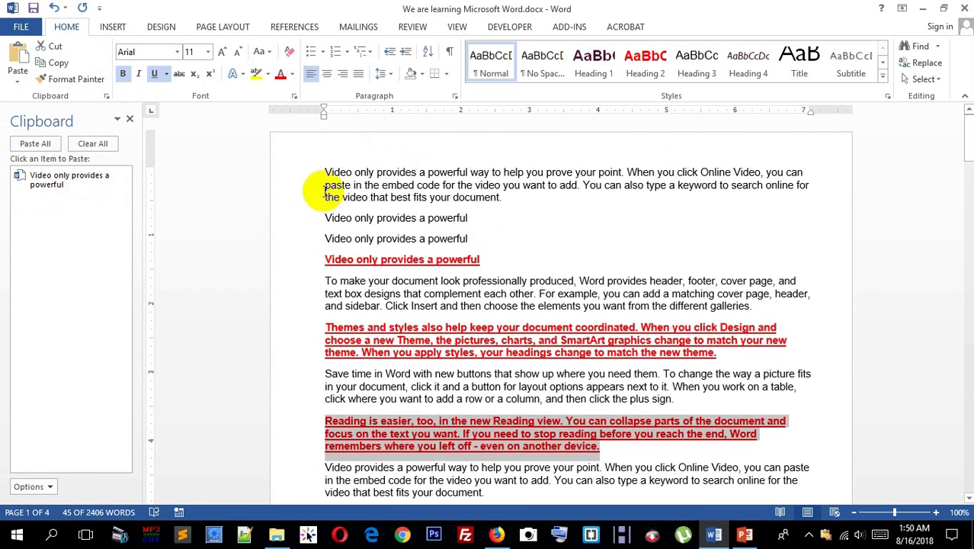
{"action": "left_click_drag", "start_coordinate": [627, 172], "coordinate": [742, 172]}
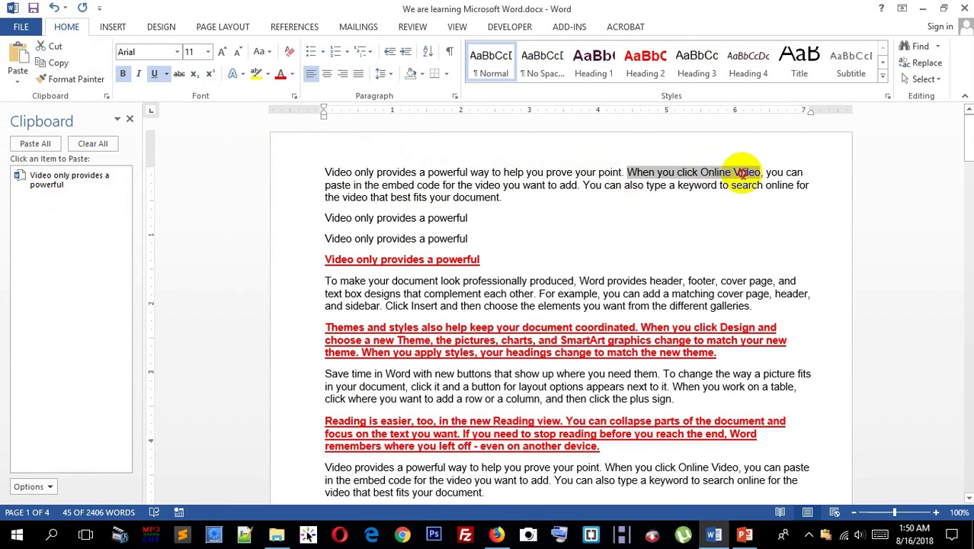
{"action": "left_click", "coordinate": [55, 62]}
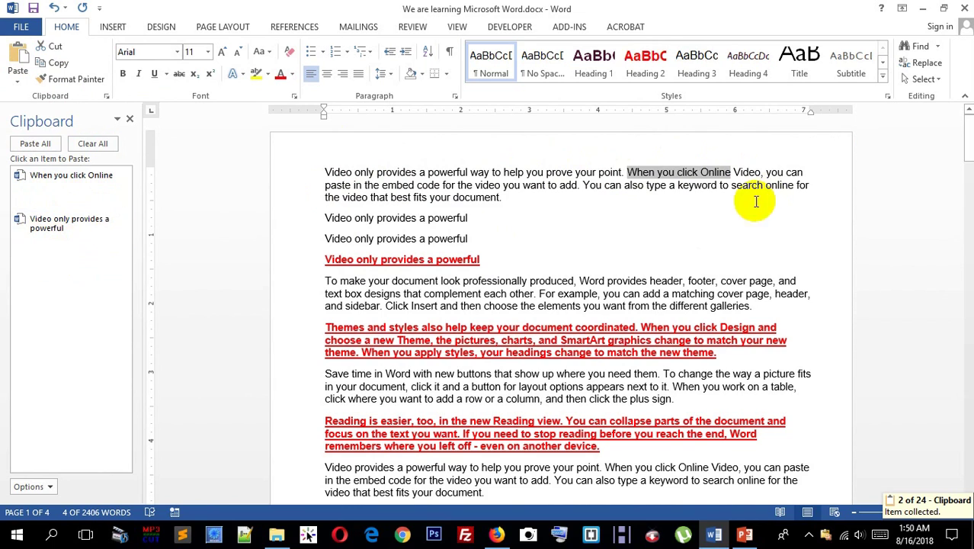
{"action": "left_click_drag", "start_coordinate": [580, 281], "coordinate": [683, 280]}
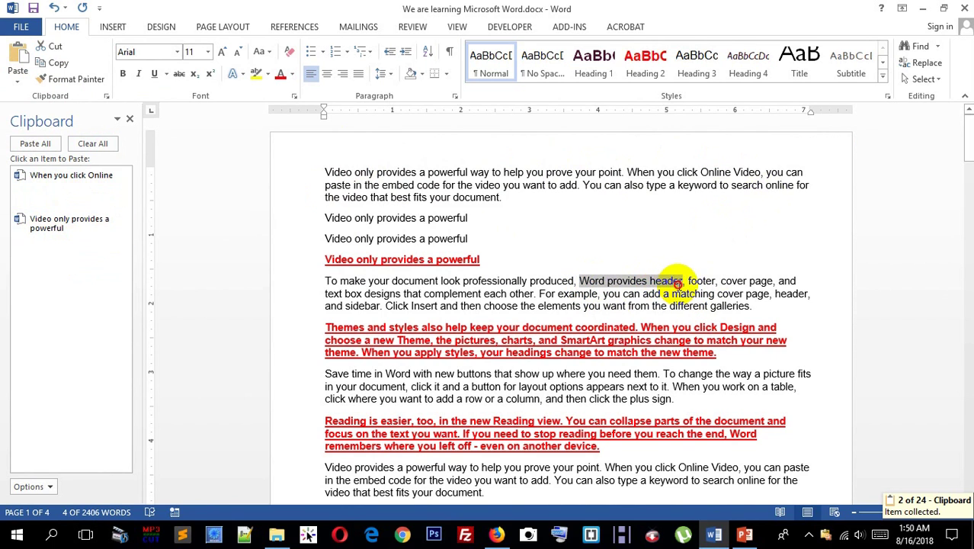
{"action": "left_click", "coordinate": [58, 64]}
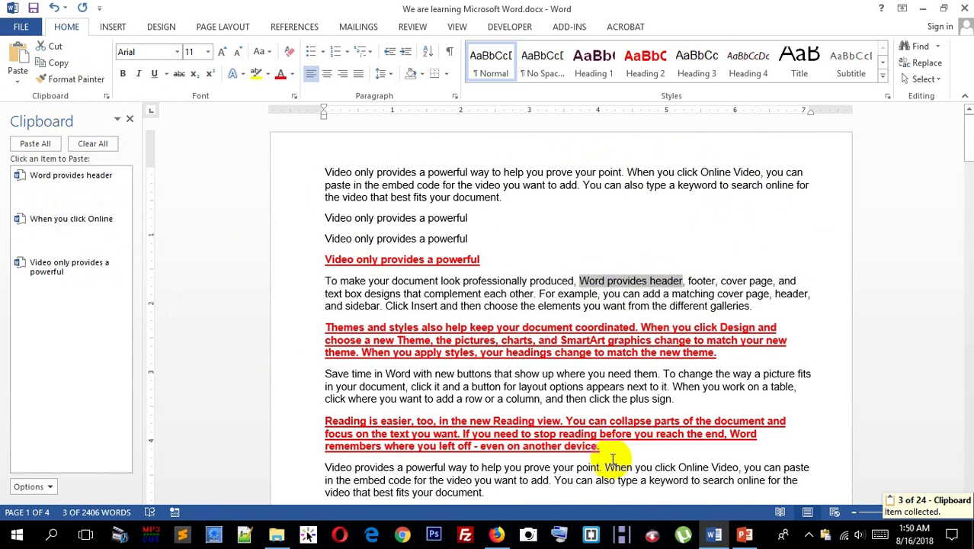
{"action": "scroll", "coordinate": [550, 397], "scroll_direction": "down", "scroll_amount": 3}
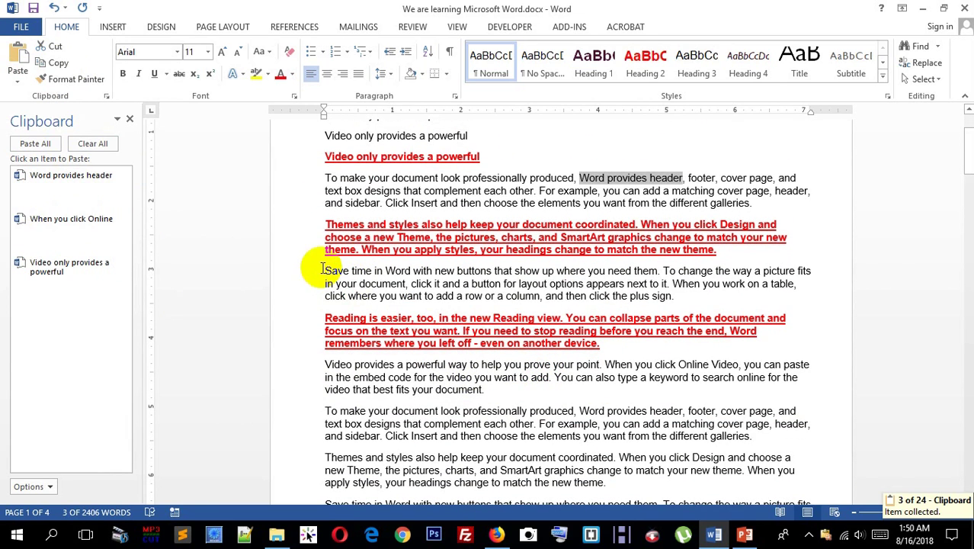
{"action": "left_click_drag", "start_coordinate": [326, 271], "coordinate": [433, 273]}
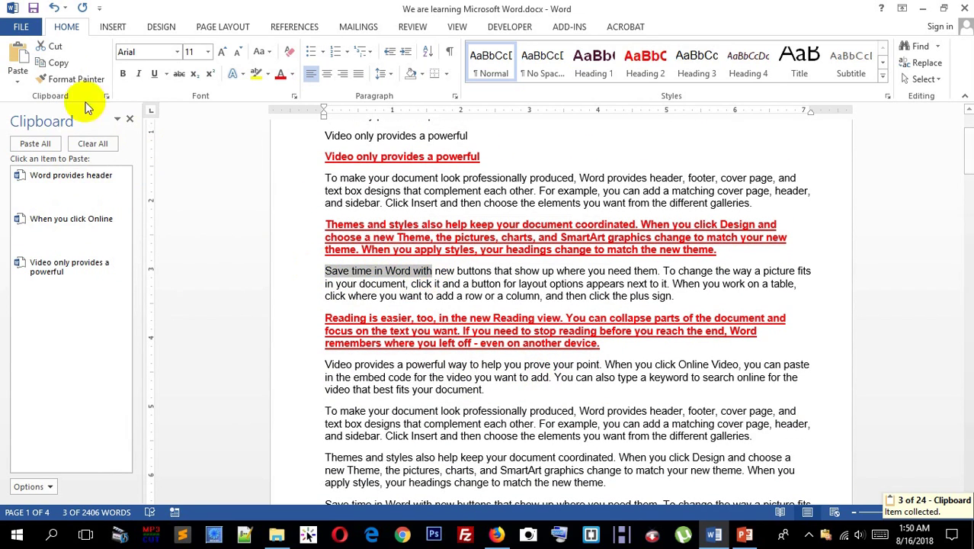
{"action": "left_click", "coordinate": [58, 63]}
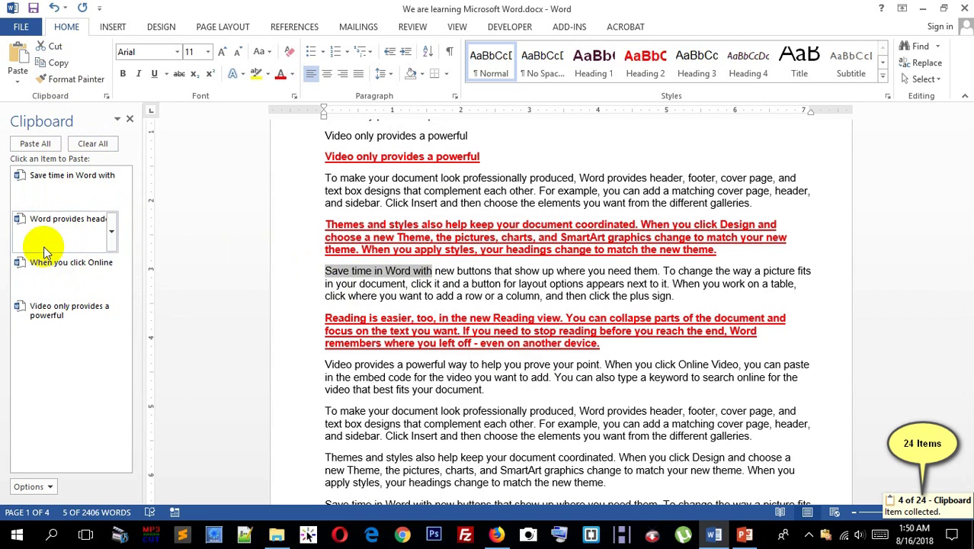
{"action": "left_click", "coordinate": [496, 391]}
On new lines below the Video paragraph, paste 'When you click Online' then 'Save time in Word with' from the Clipboard
{"action": "key", "text": "Return"}
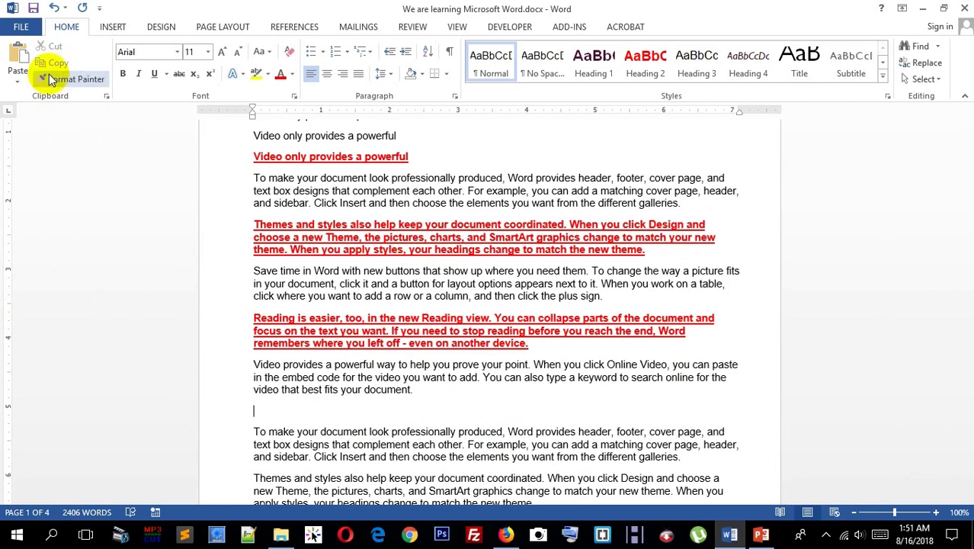
{"action": "scroll", "coordinate": [343, 217], "scroll_direction": "up", "scroll_amount": 1}
{"action": "scroll", "coordinate": [428, 202], "scroll_direction": "up", "scroll_amount": 2}
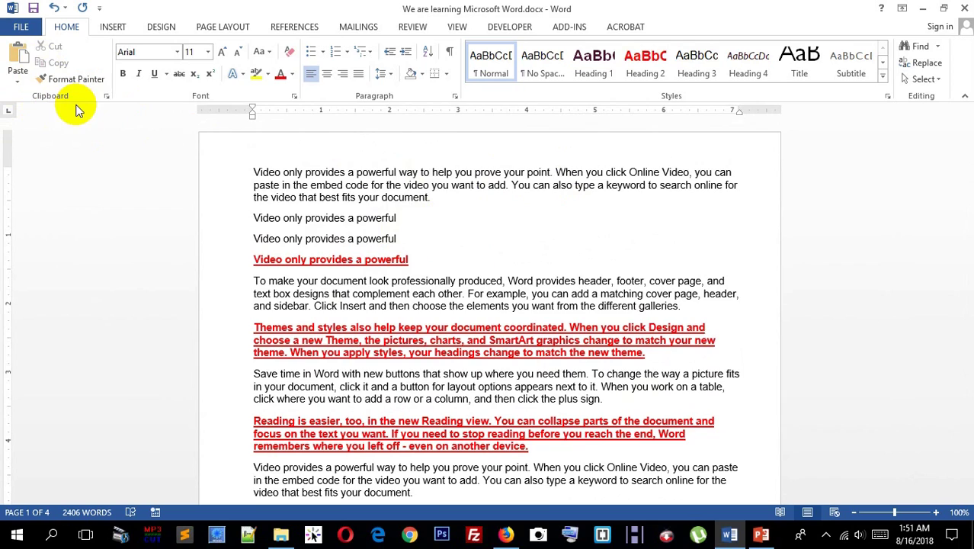
{"action": "scroll", "coordinate": [443, 229], "scroll_direction": "down", "scroll_amount": 3}
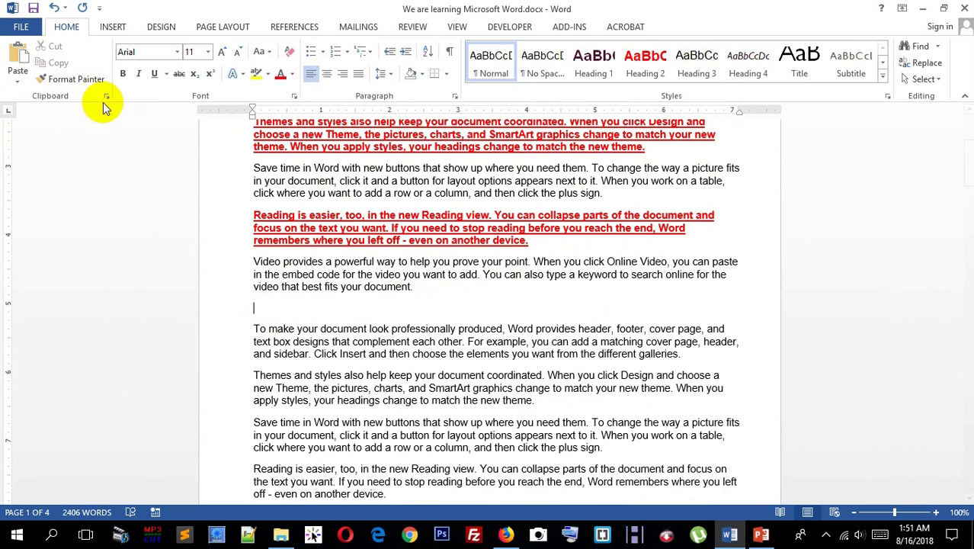
{"action": "left_click", "coordinate": [107, 99]}
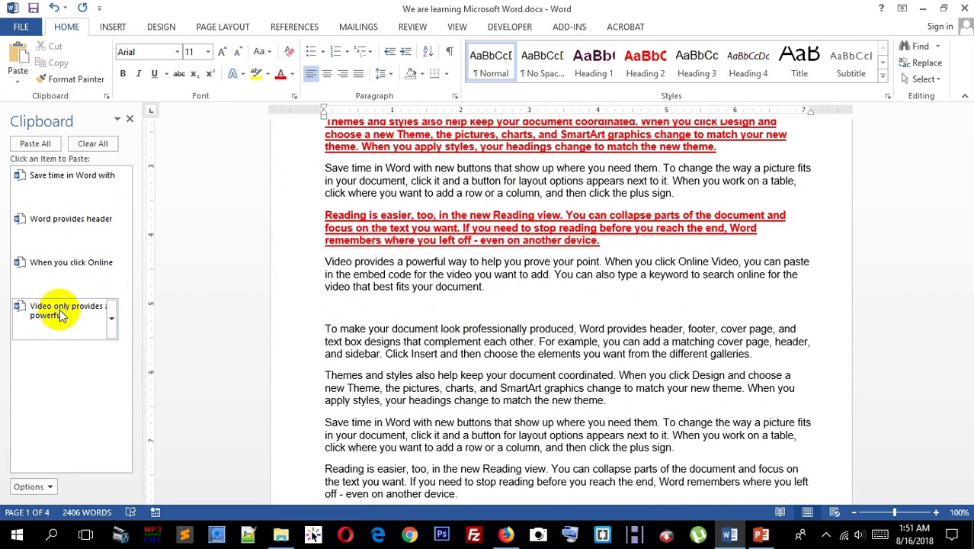
{"action": "left_click", "coordinate": [61, 266]}
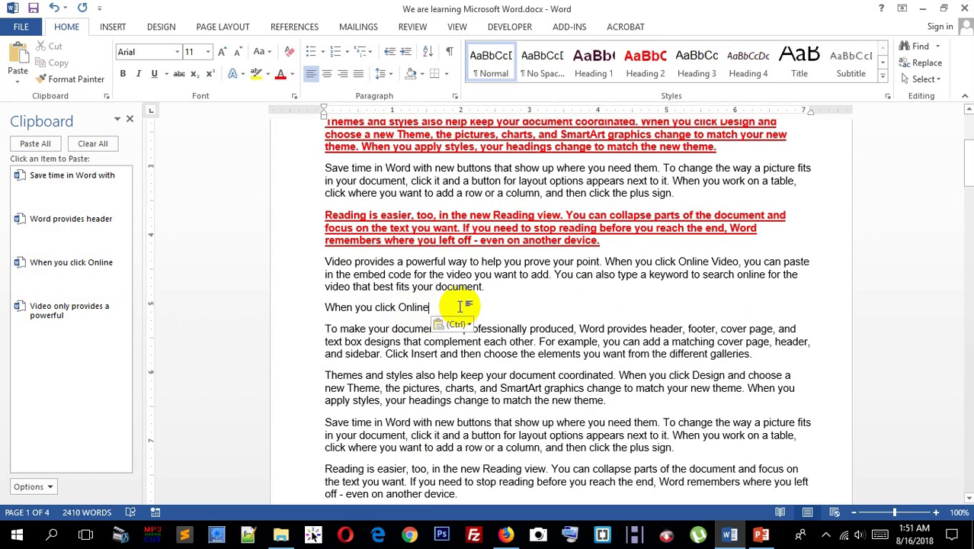
{"action": "key", "text": "Return"}
{"action": "key", "text": "Return"}
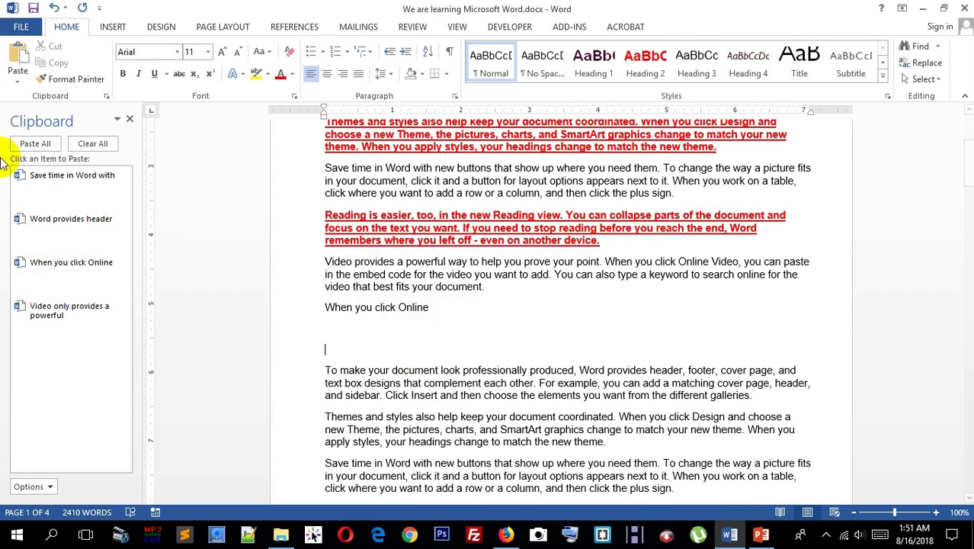
{"action": "left_click", "coordinate": [47, 181]}
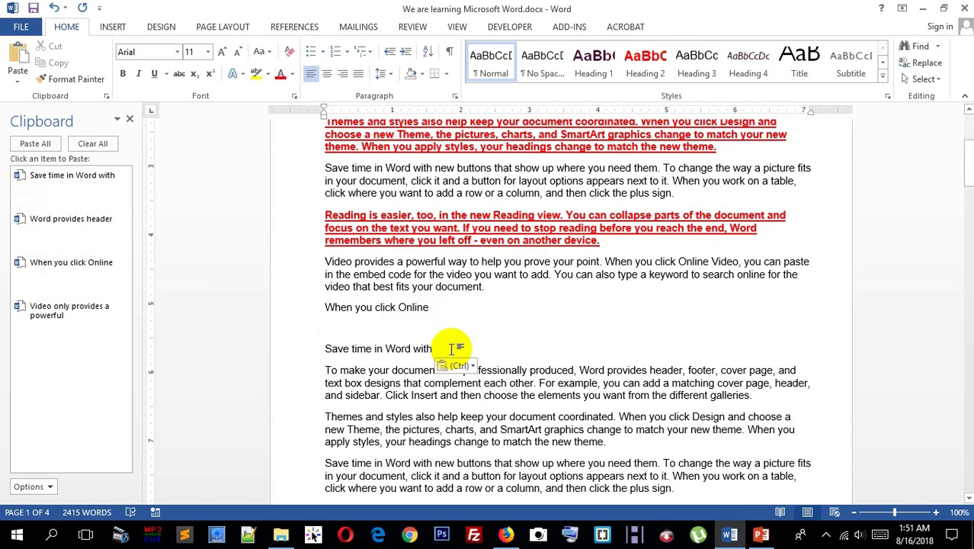